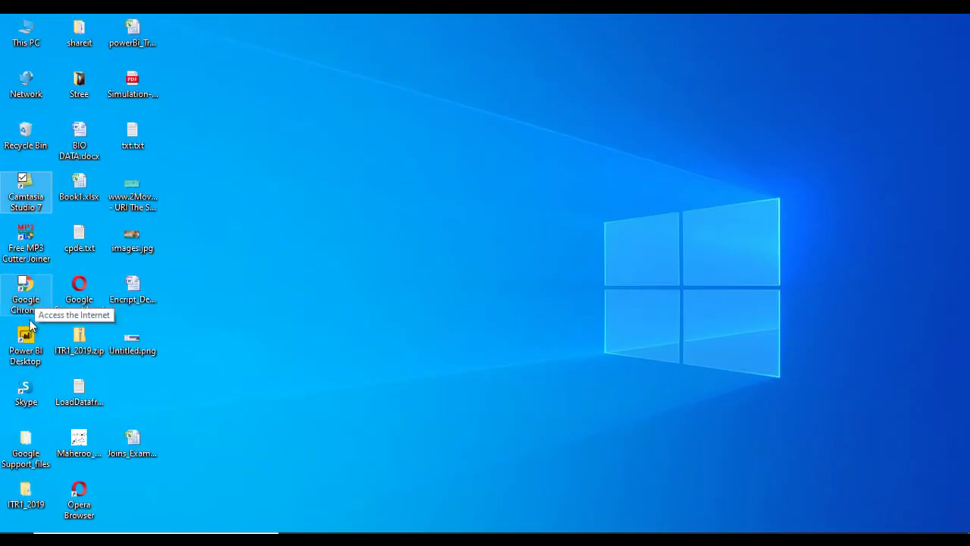
Launch Power BI Desktop, close the sign-up, sign-in and splash prompts, and open Get Data.
click(34, 347)
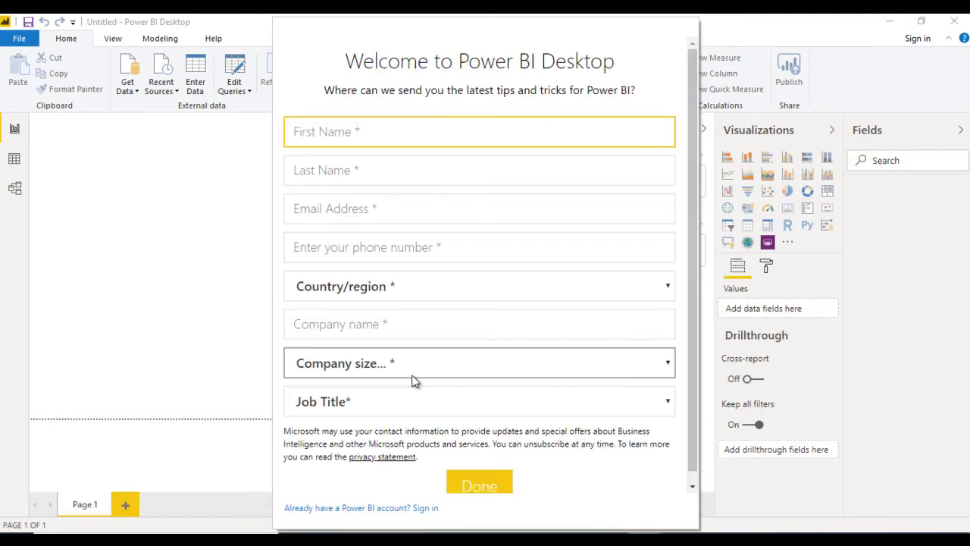
click(378, 510)
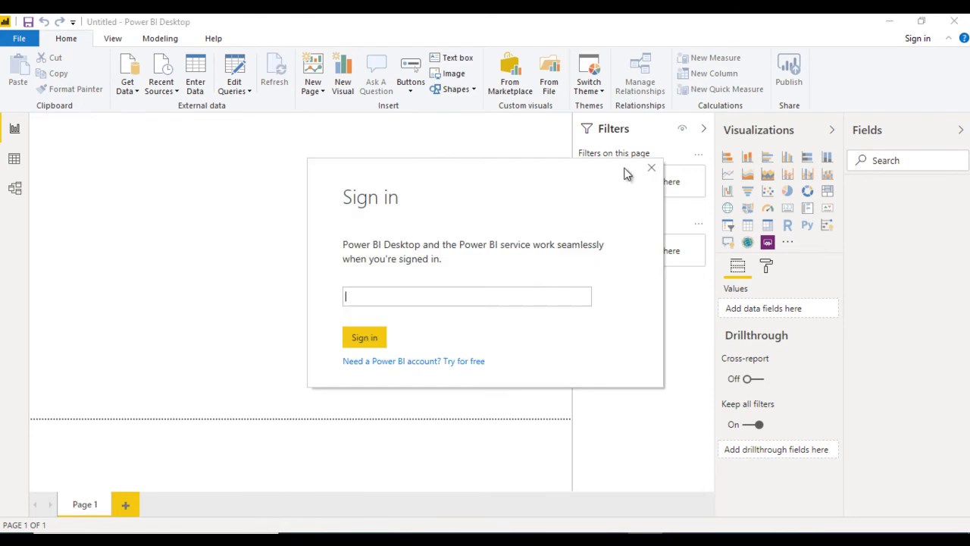
click(651, 169)
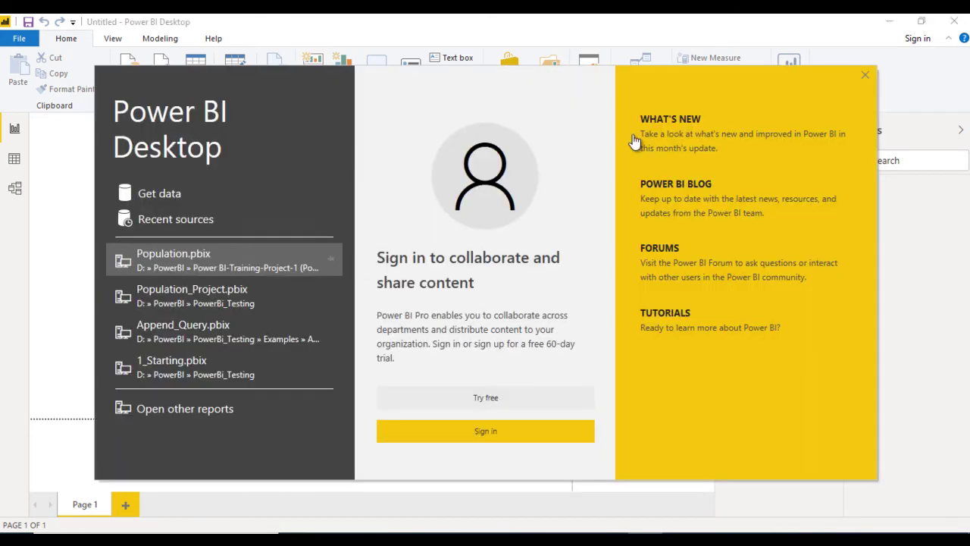
click(865, 75)
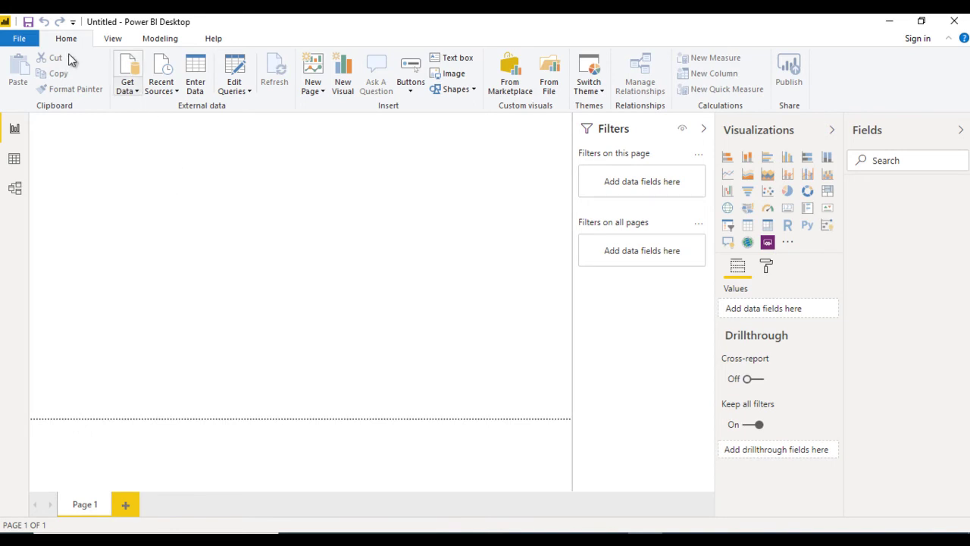
click(129, 88)
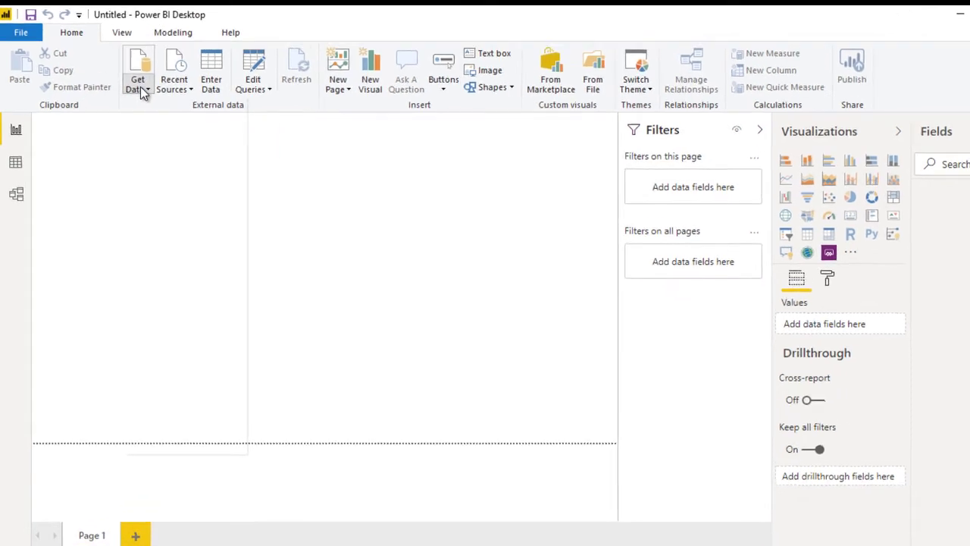
Open the full catalogue of data connectors from the Get Data list's More... option.
click(134, 90)
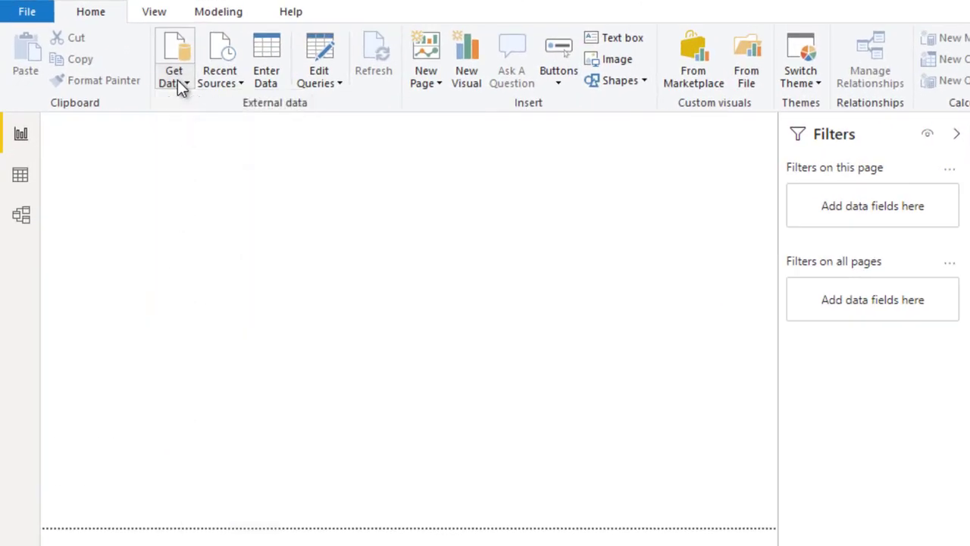
click(177, 80)
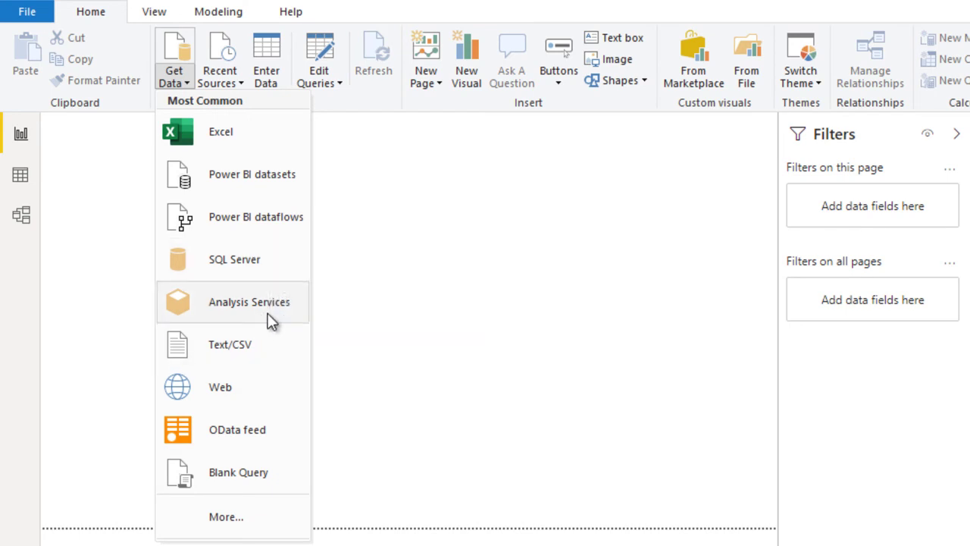
click(253, 523)
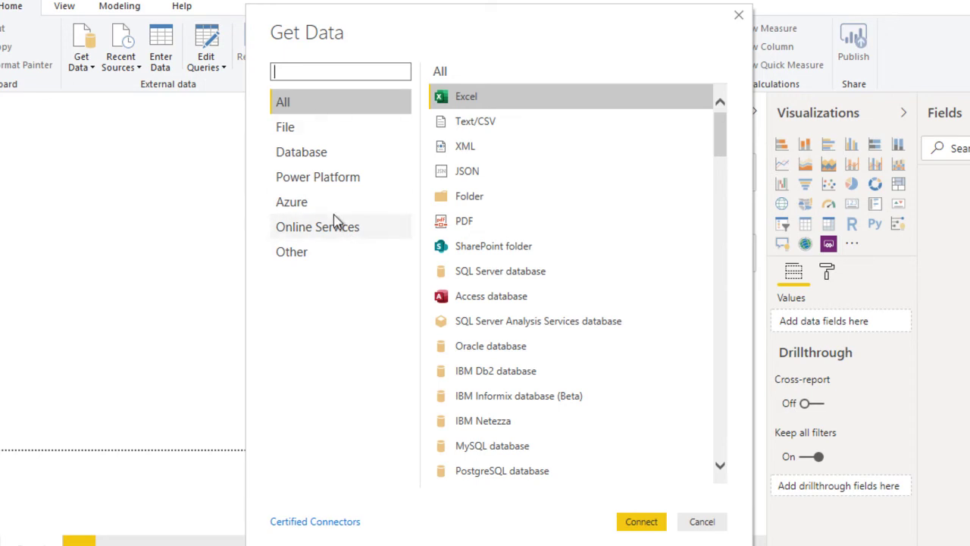
click(296, 131)
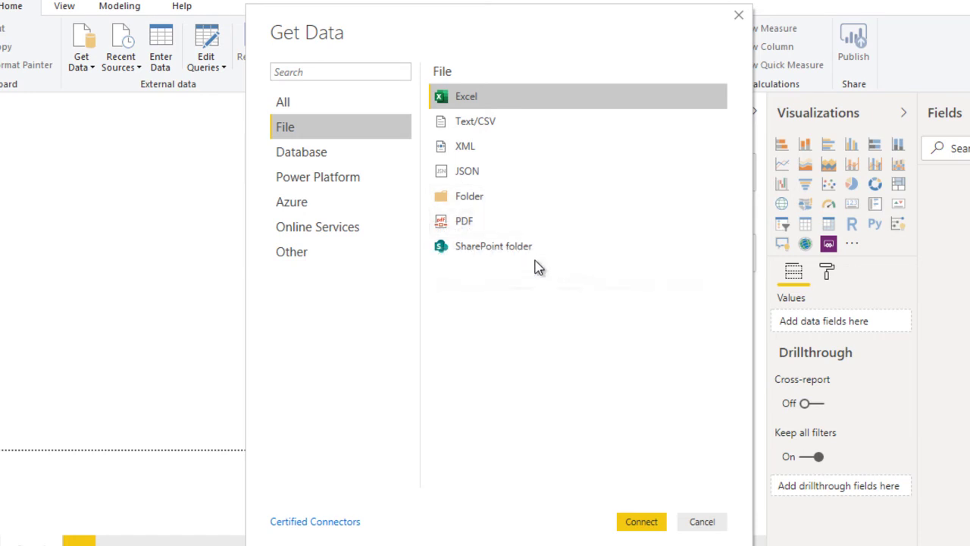
click(326, 158)
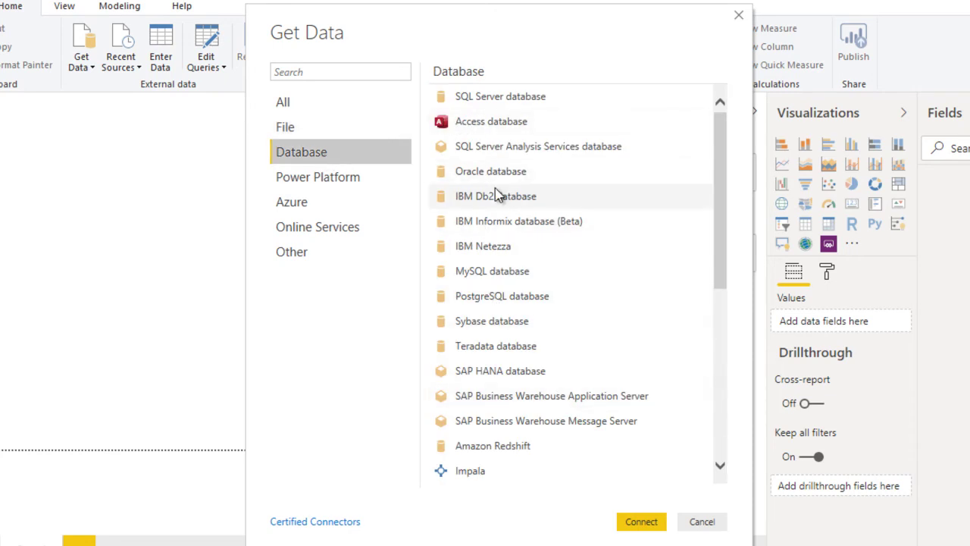
click(322, 180)
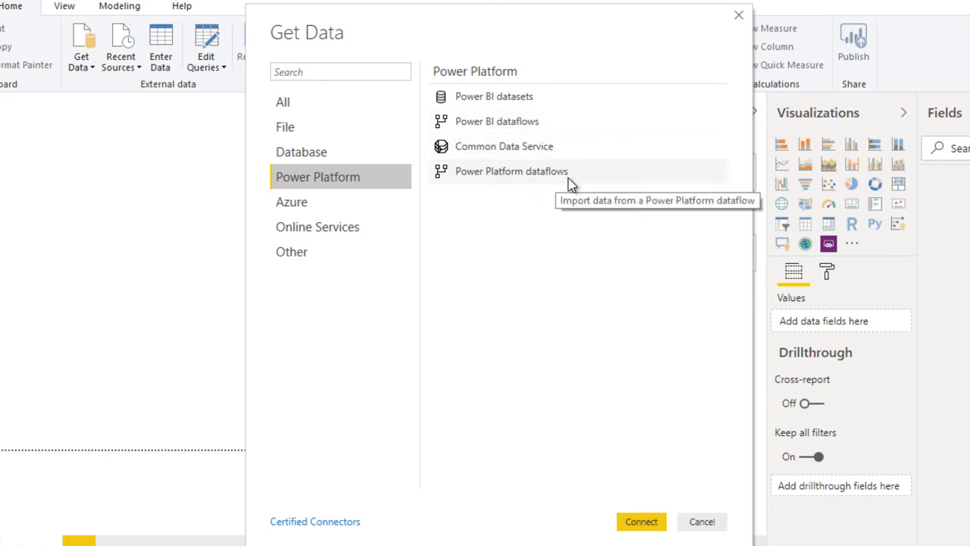
click(339, 202)
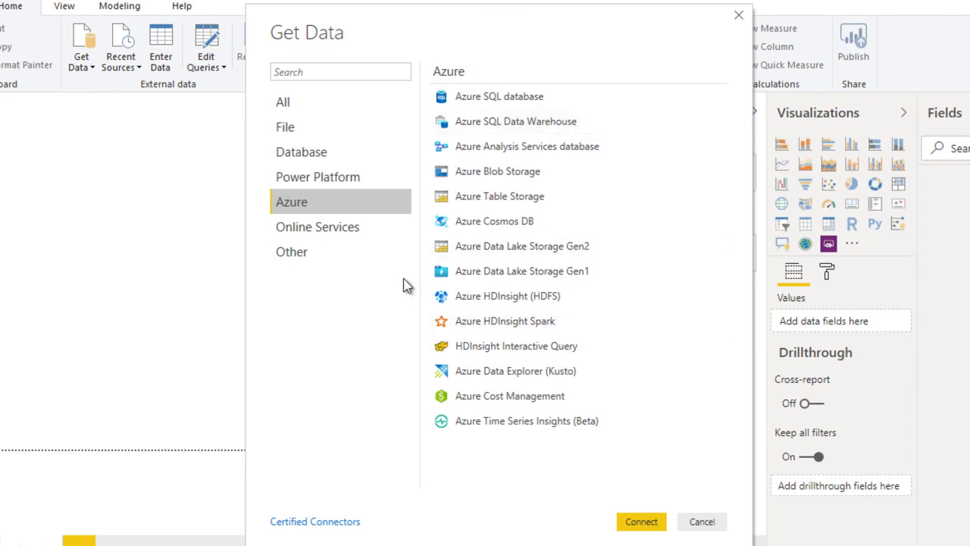
click(314, 229)
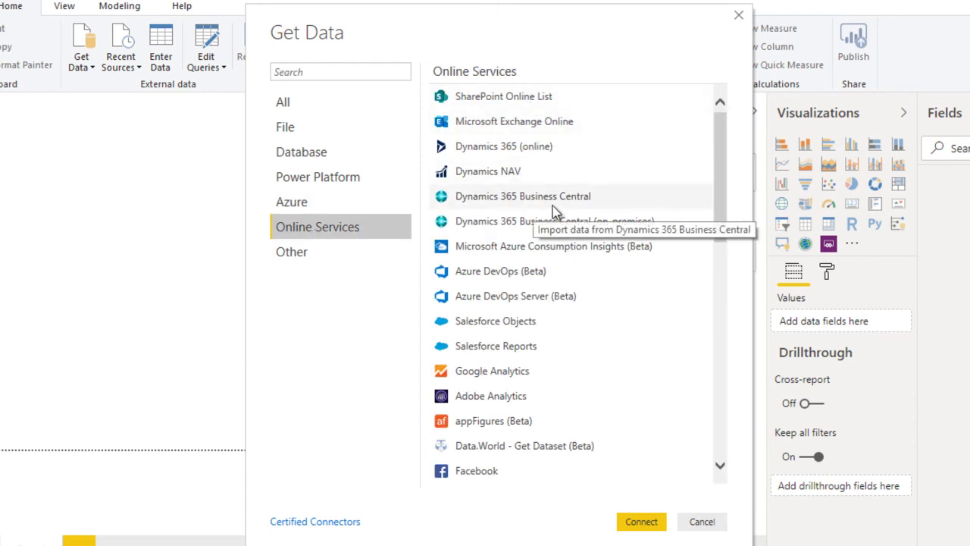
drag(720, 230, 737, 302)
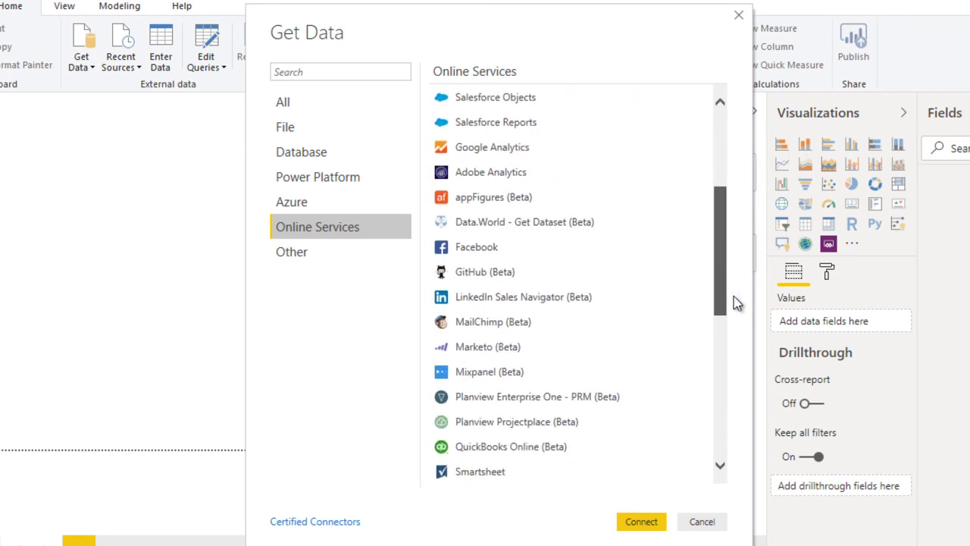
drag(733, 296, 745, 453)
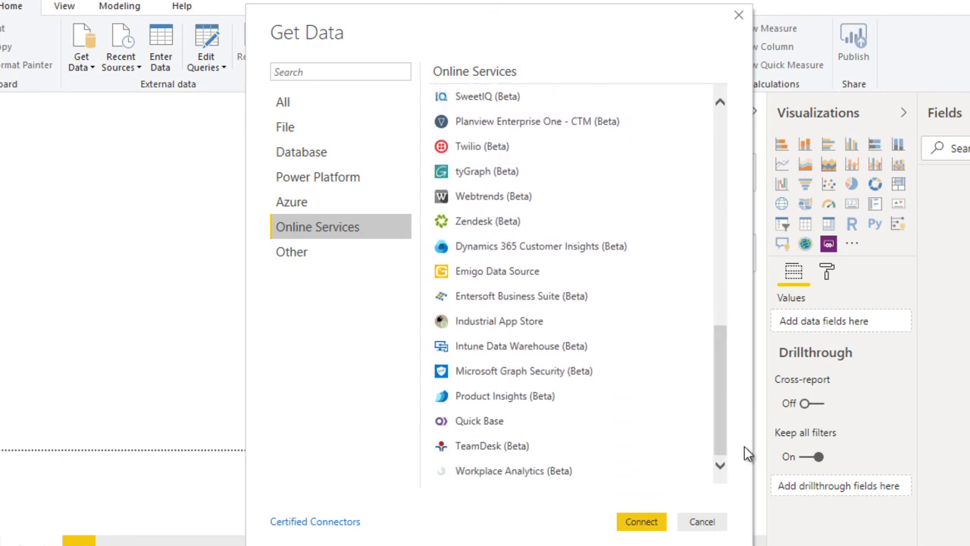
click(310, 101)
Search the connector catalogue for 'we', select Web, and connect to it.
click(321, 73)
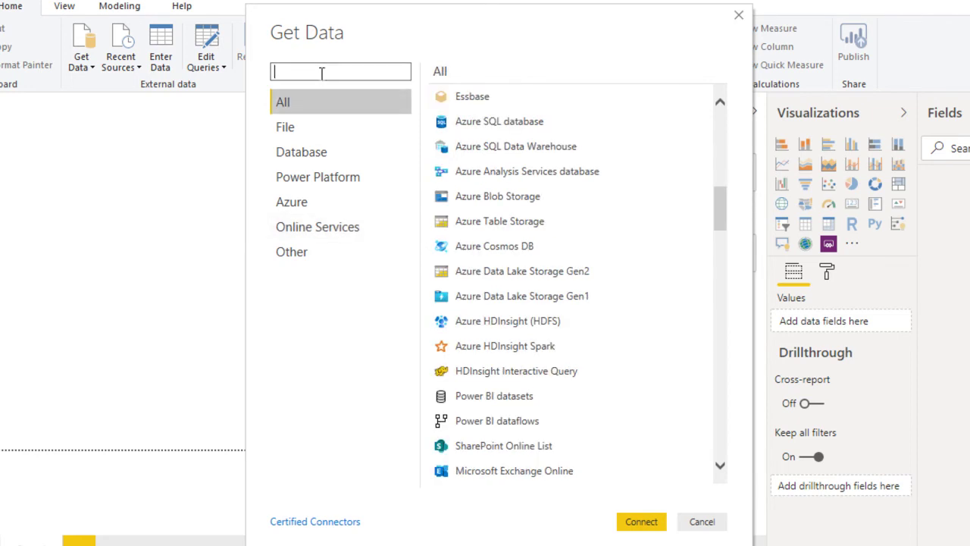
text(web)
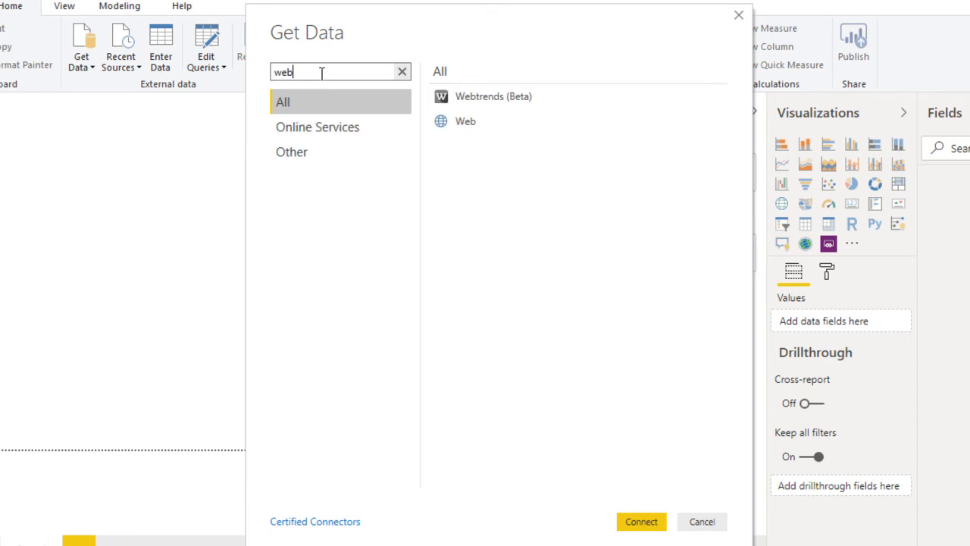
click(500, 126)
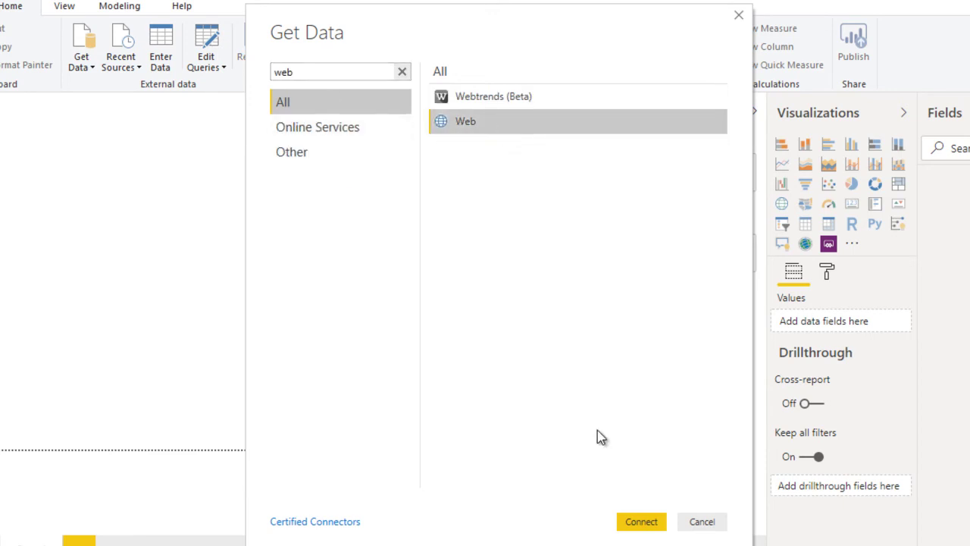
click(633, 526)
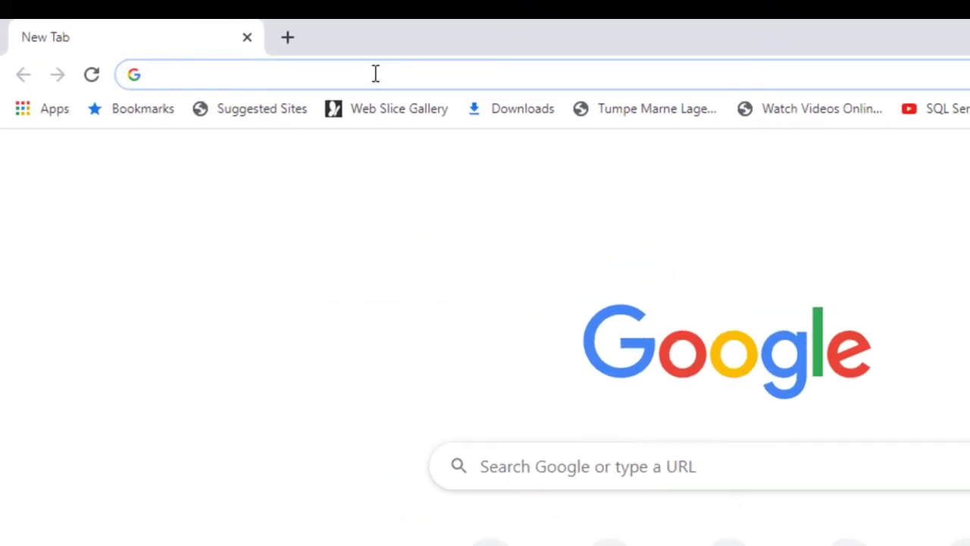
Search the web for 'imf' and open the World Economic Outlook Databases page.
text(imf)
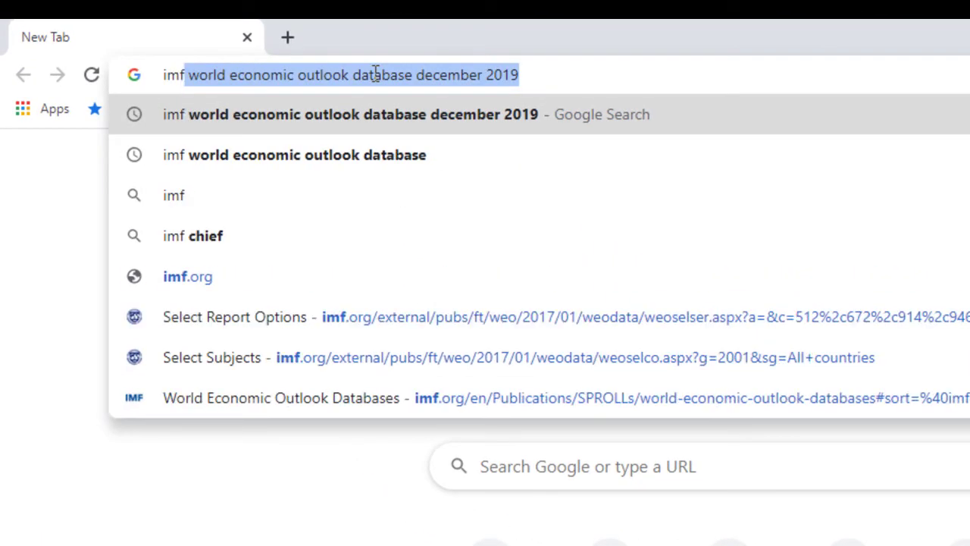
key(Right)
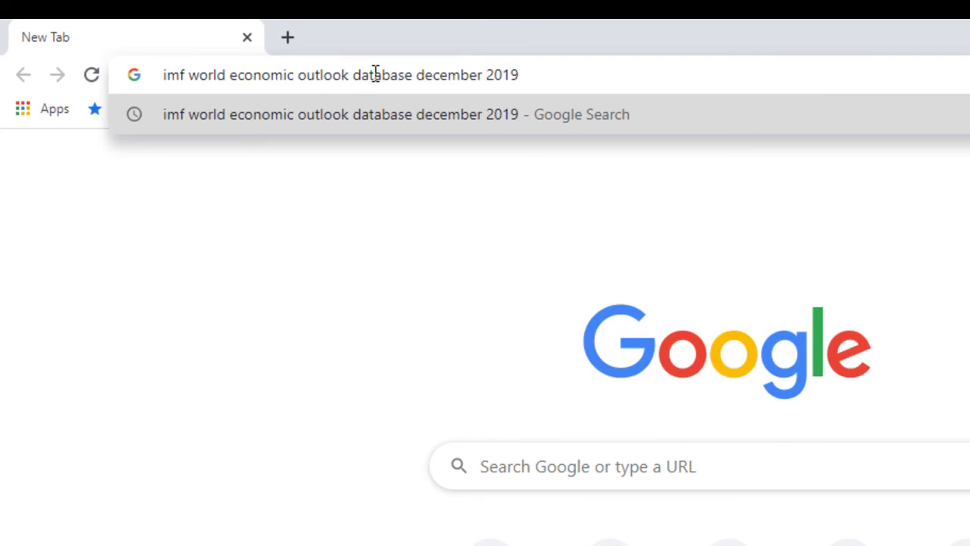
key(Return)
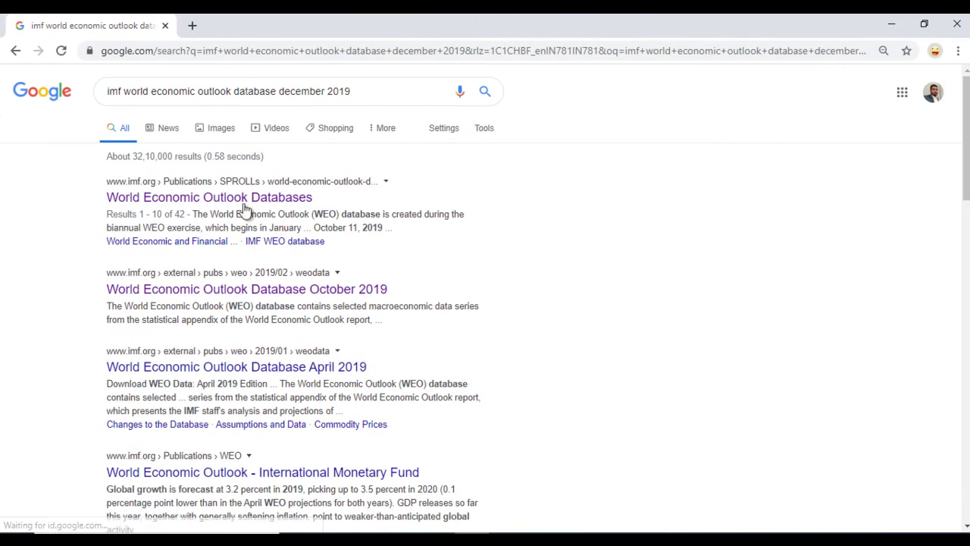
click(244, 206)
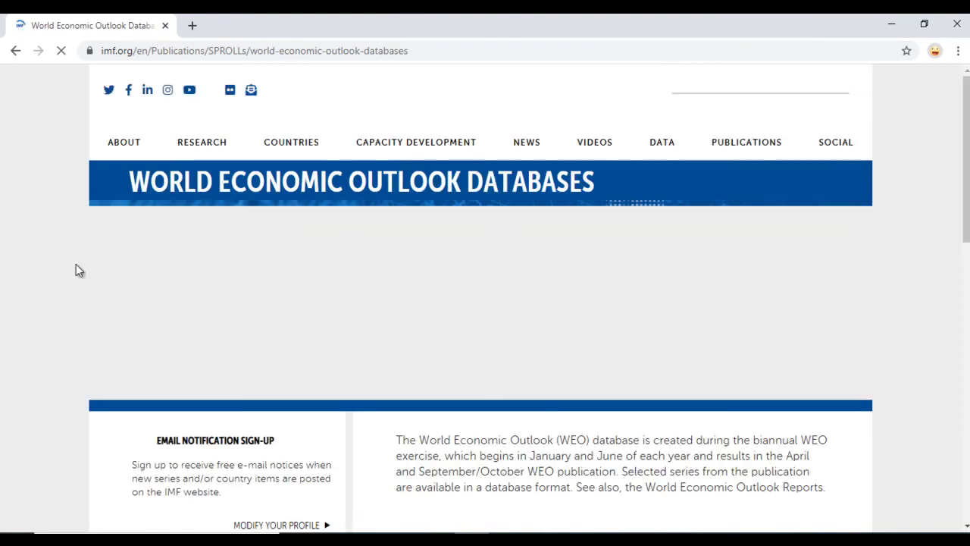
Open the October 2019 WEO database and start a country-level query with All countries.
scroll(45, 271, down, 7)
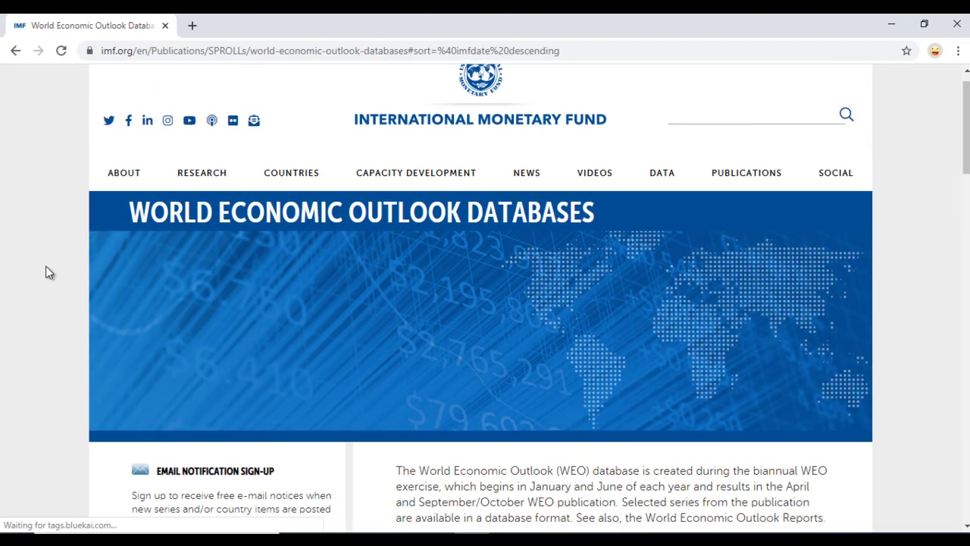
scroll(45, 271, down, 2)
scroll(45, 271, up, 2)
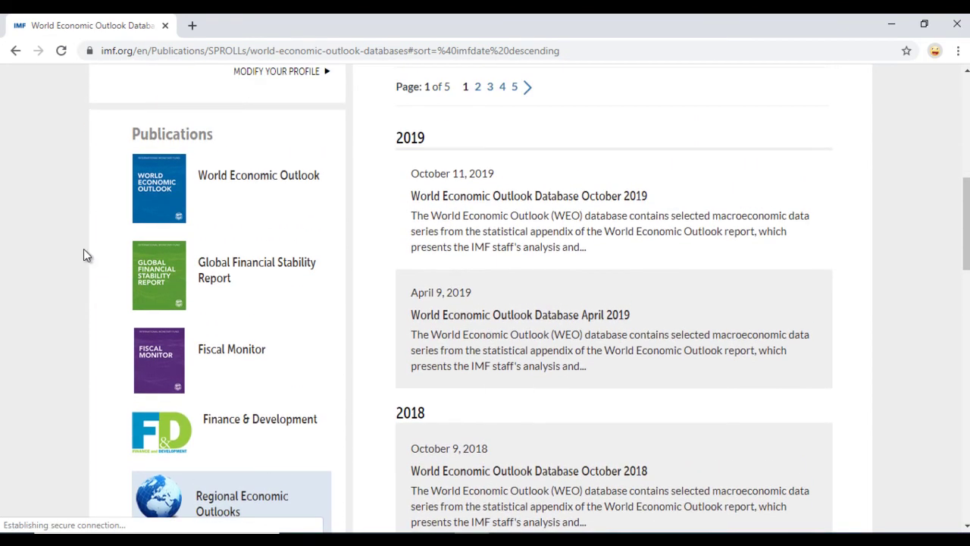
click(511, 199)
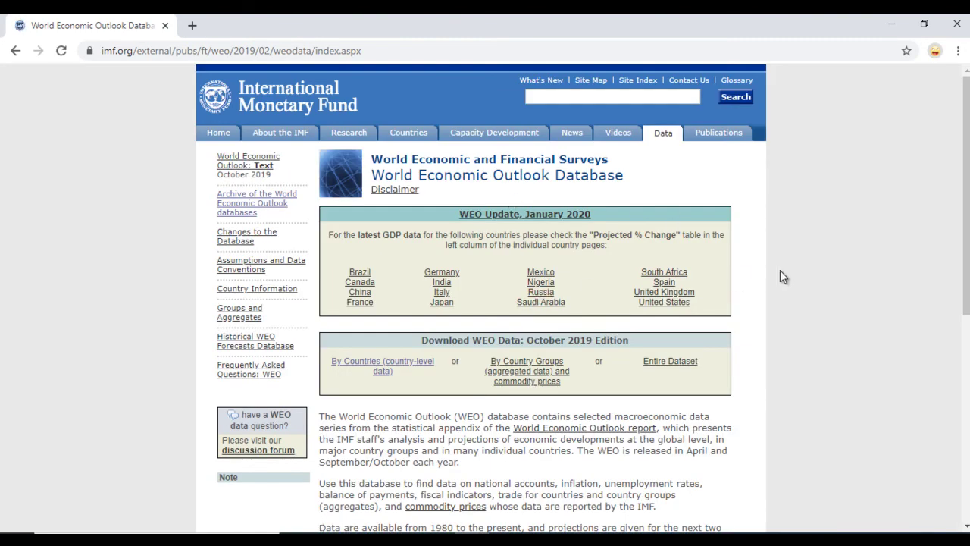
scroll(780, 277, down, 1)
click(389, 286)
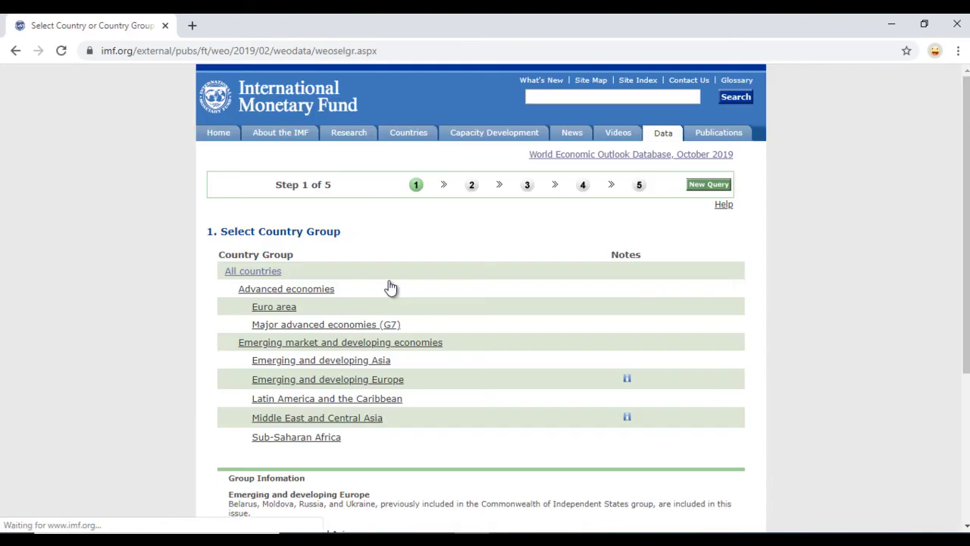
scroll(131, 397, down, 2)
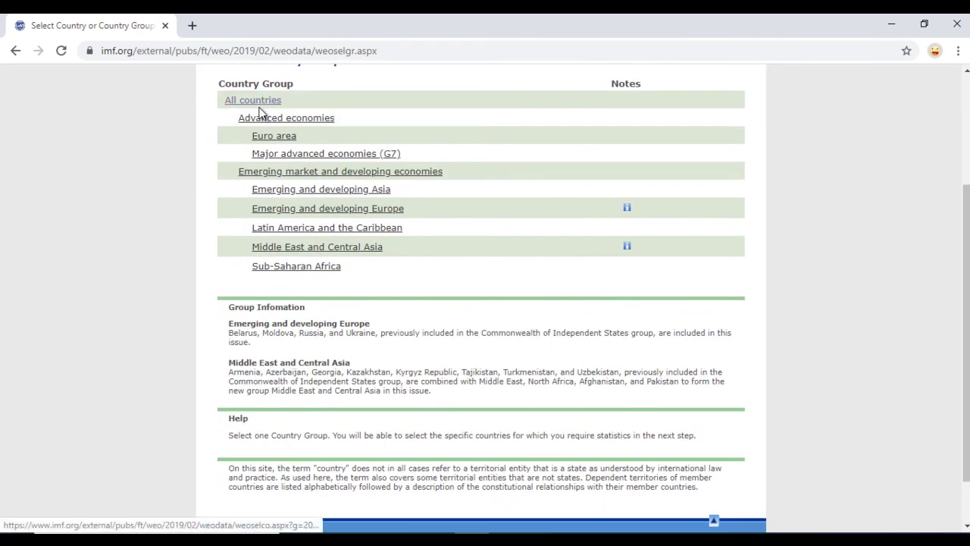
click(237, 104)
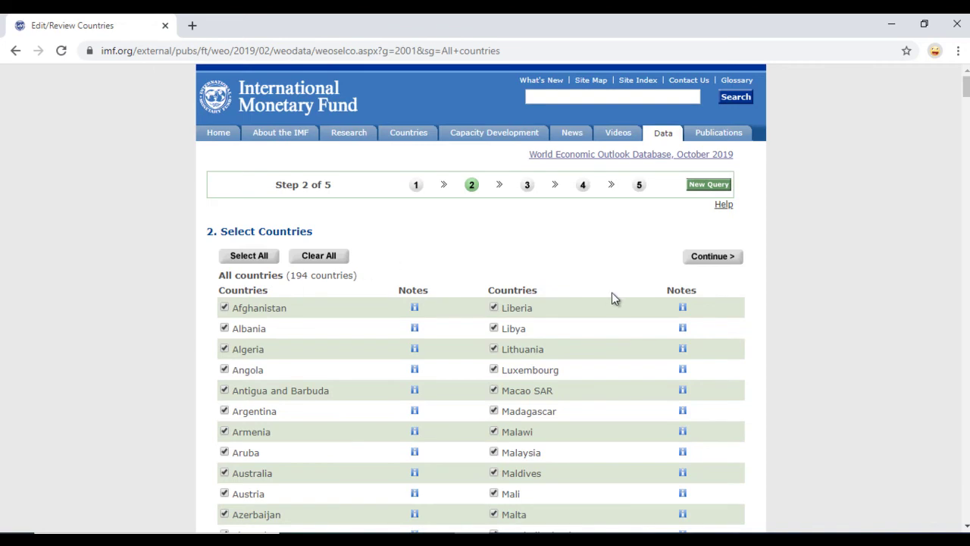
click(717, 260)
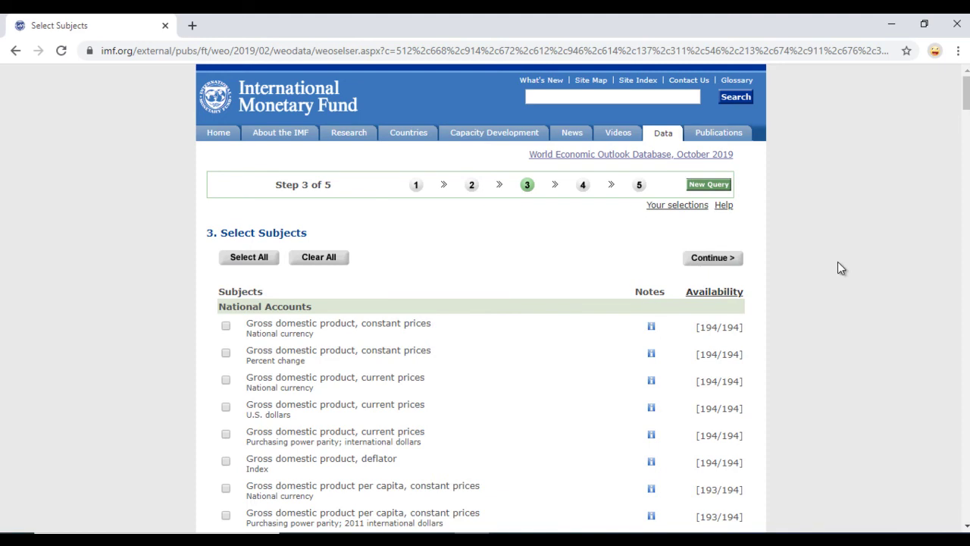
Select GDP at current prices in U.S. dollars as the subject and continue.
scroll(849, 263, down, 2)
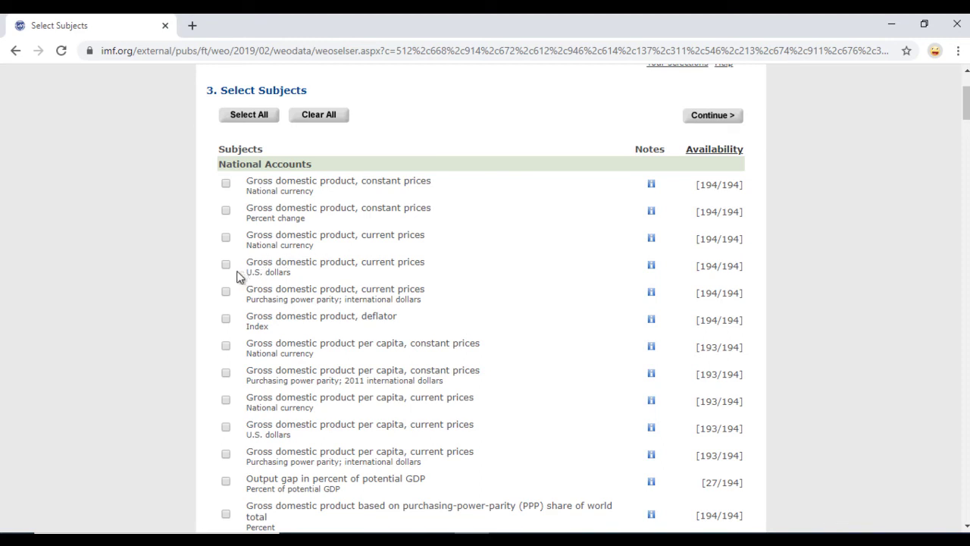
click(718, 120)
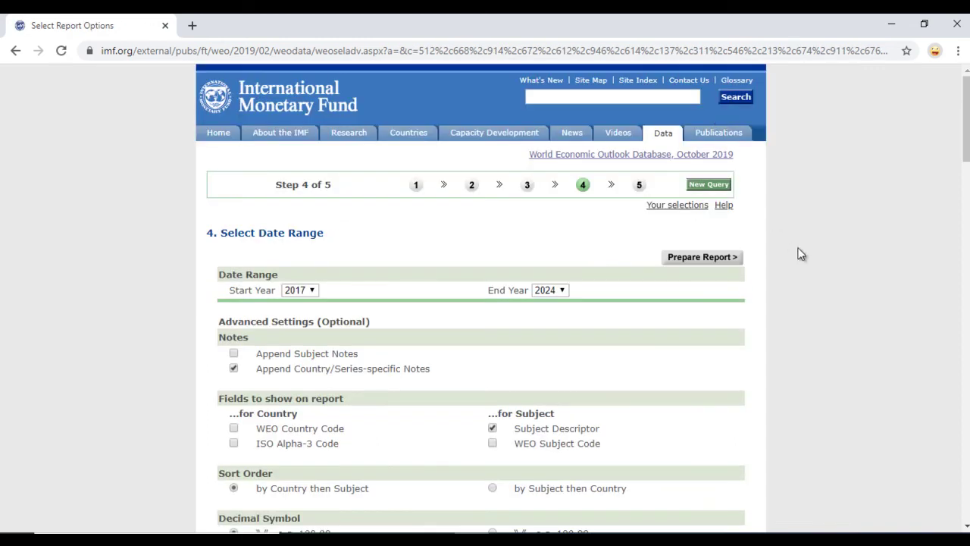
Set the year range to 2015–2024 and prepare the GDP report.
scroll(801, 254, down, 3)
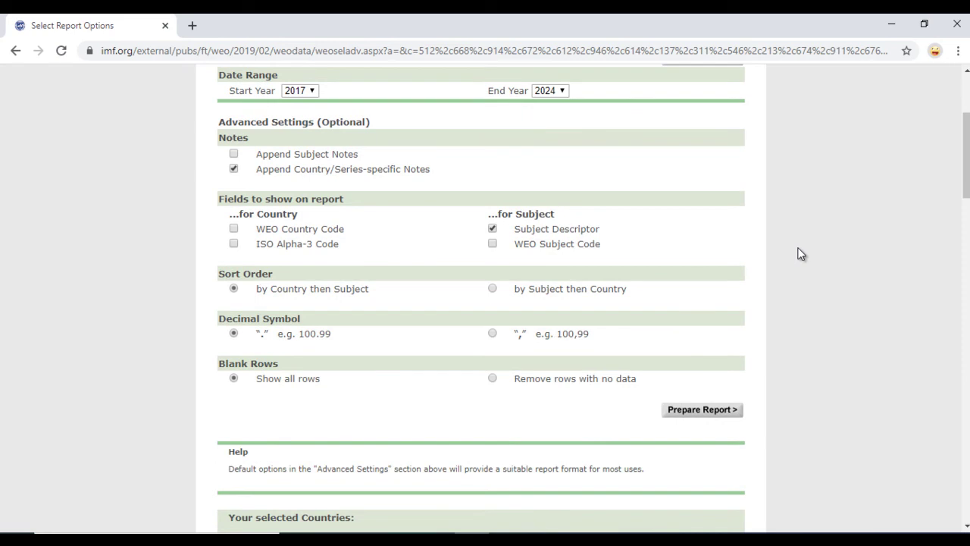
scroll(801, 254, up, 1)
click(300, 176)
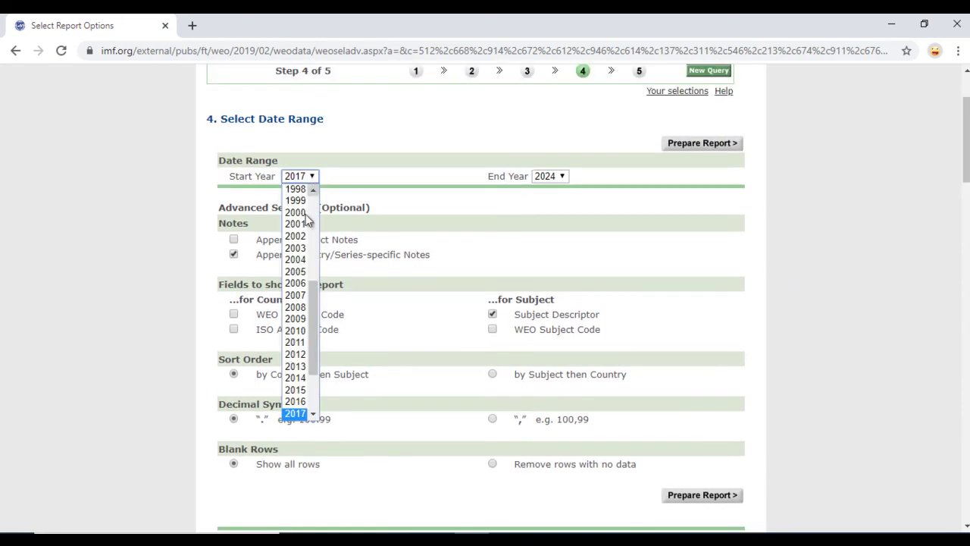
click(297, 390)
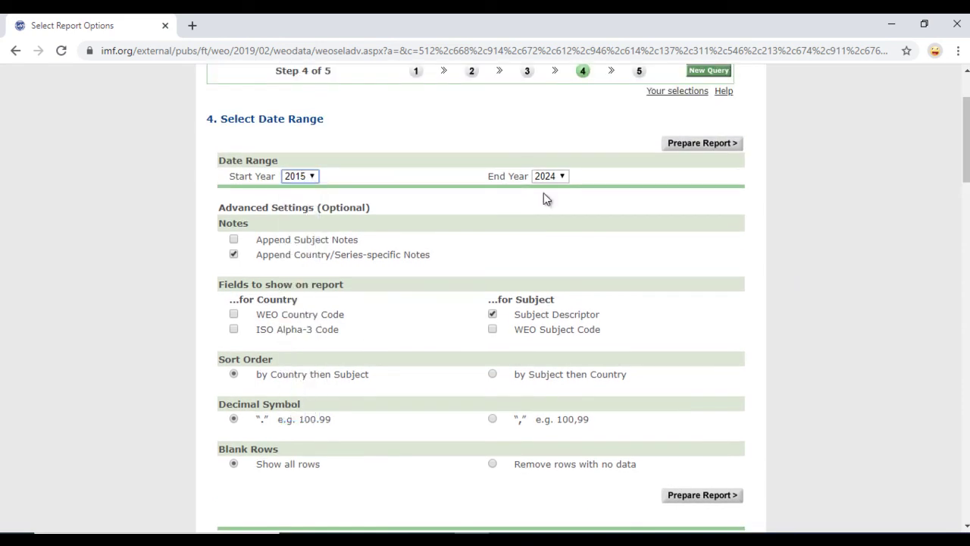
click(564, 177)
click(548, 181)
click(694, 145)
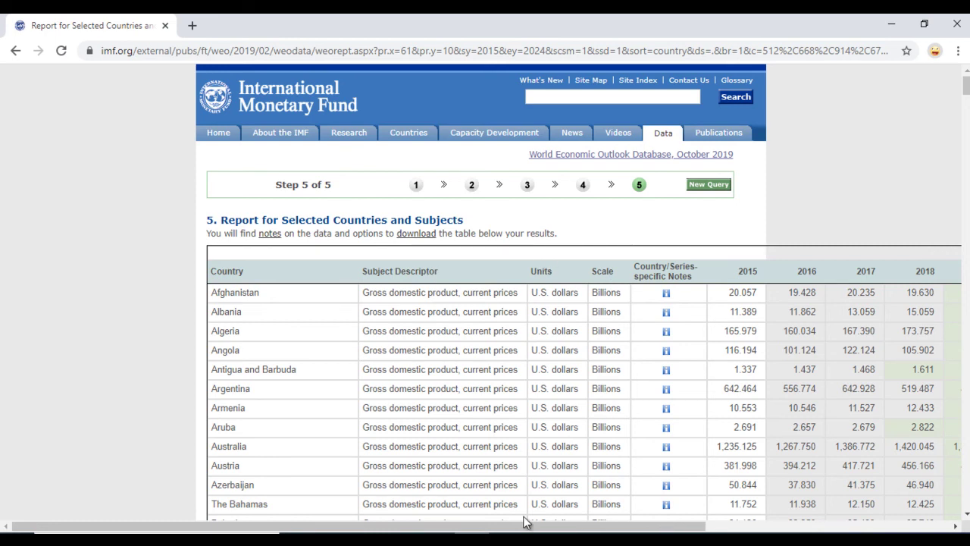
Copy the IMF GDP report's URL from Chrome's address bar and return to Power BI.
drag(519, 528, 800, 529)
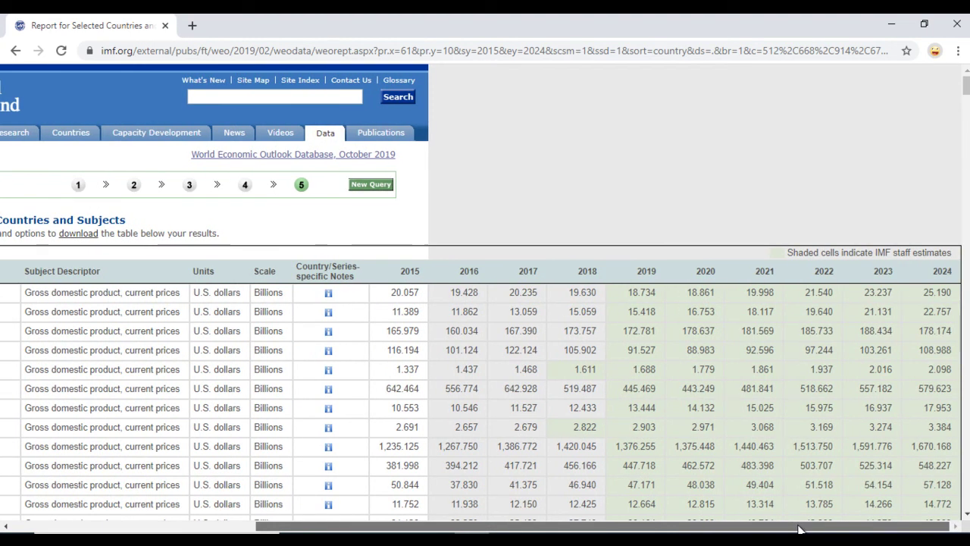
scroll(636, 489, left, 5)
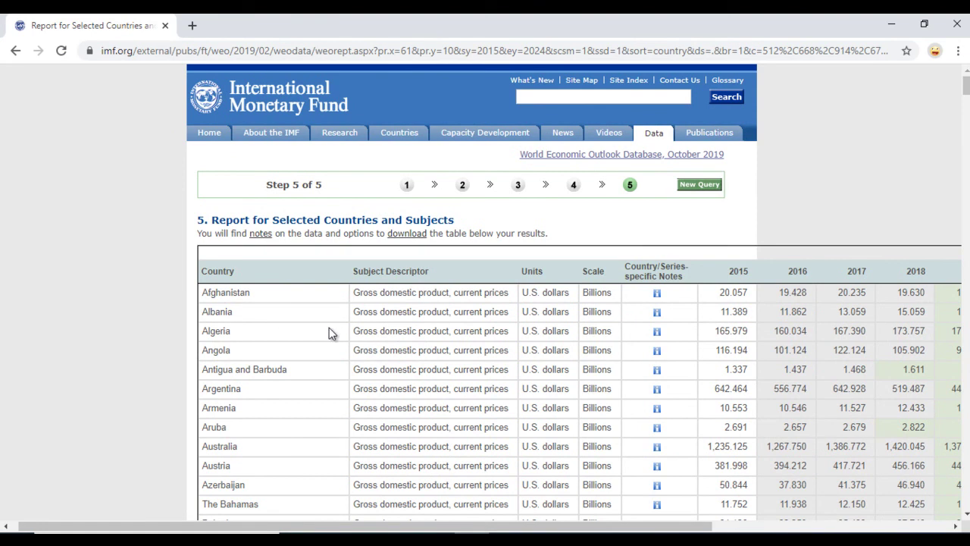
click(470, 51)
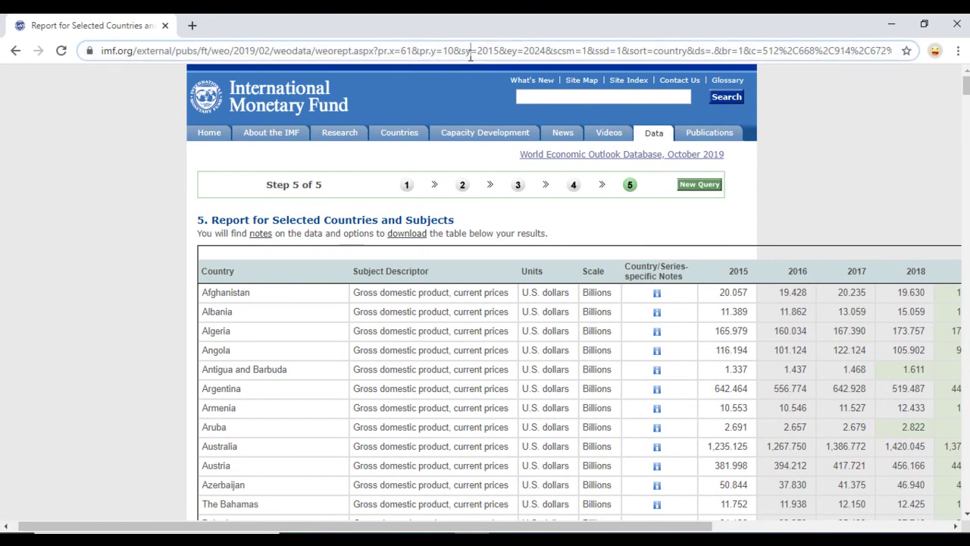
right_click(469, 54)
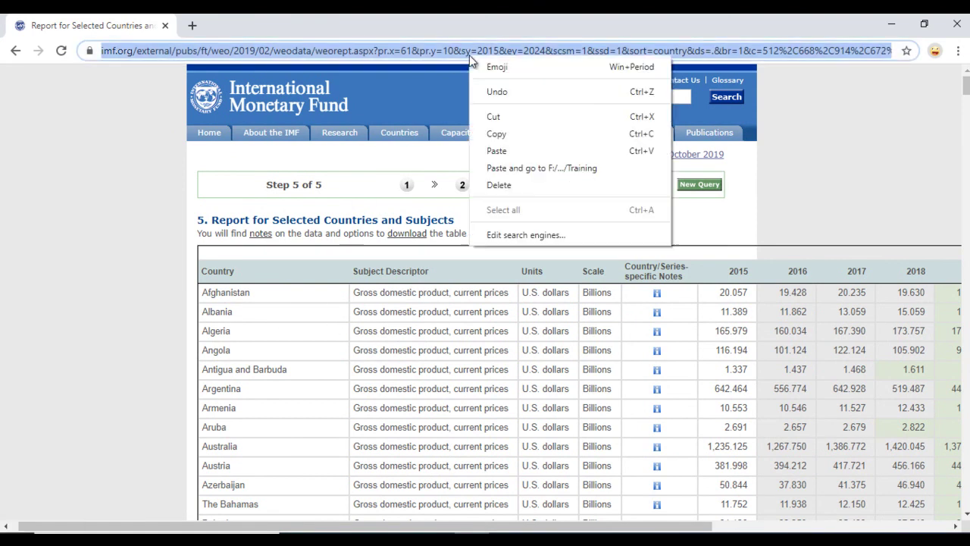
click(526, 133)
key(alt+Tab)
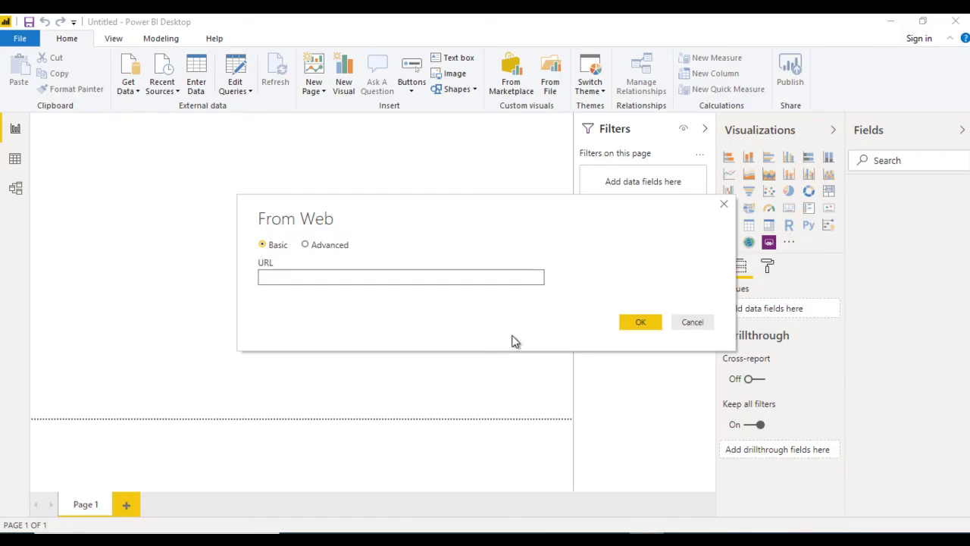
Paste the IMF report URL into the From Web dialog and confirm with OK.
click(395, 278)
key(ctrl+v)
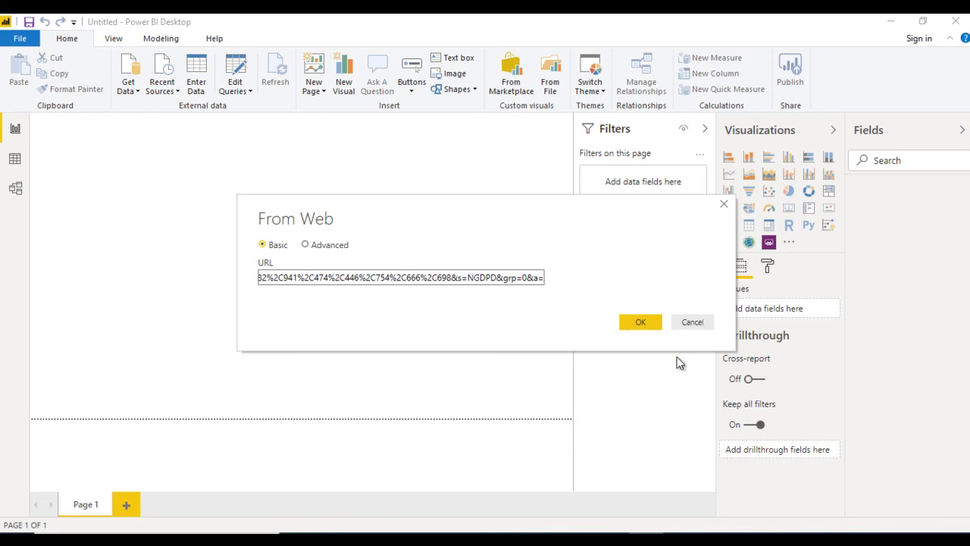
click(643, 323)
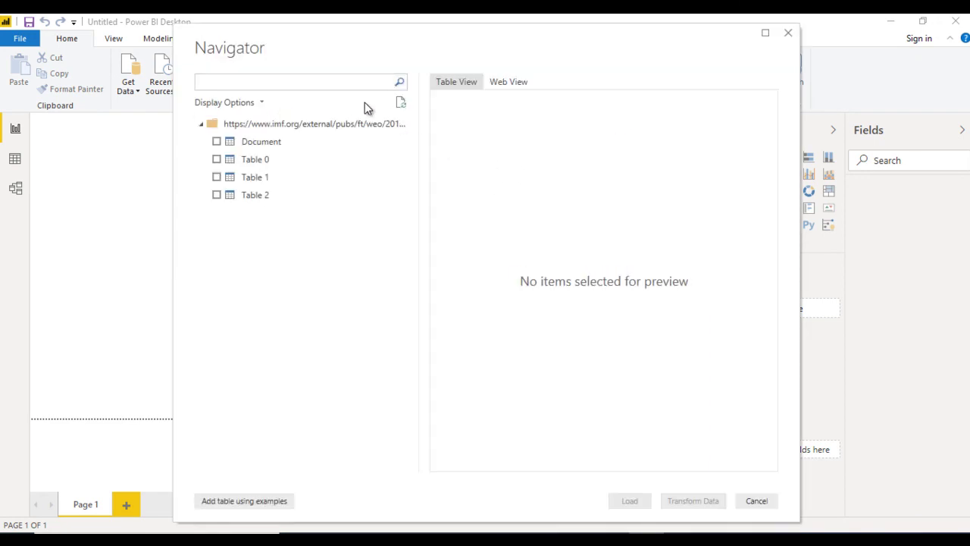
In the Navigator's Web View, tick Table 1 and send it to Power Query Editor with Transform Data.
click(515, 85)
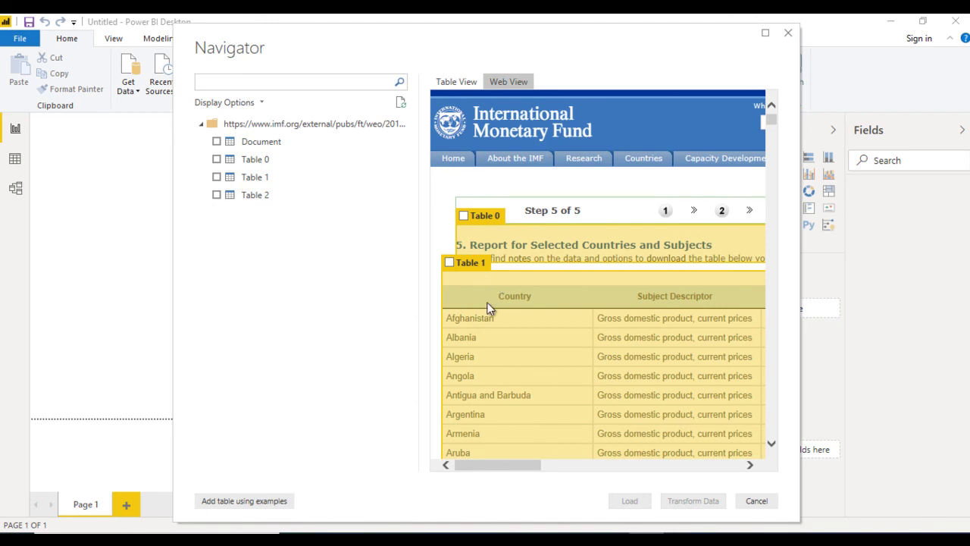
click(217, 179)
click(217, 179)
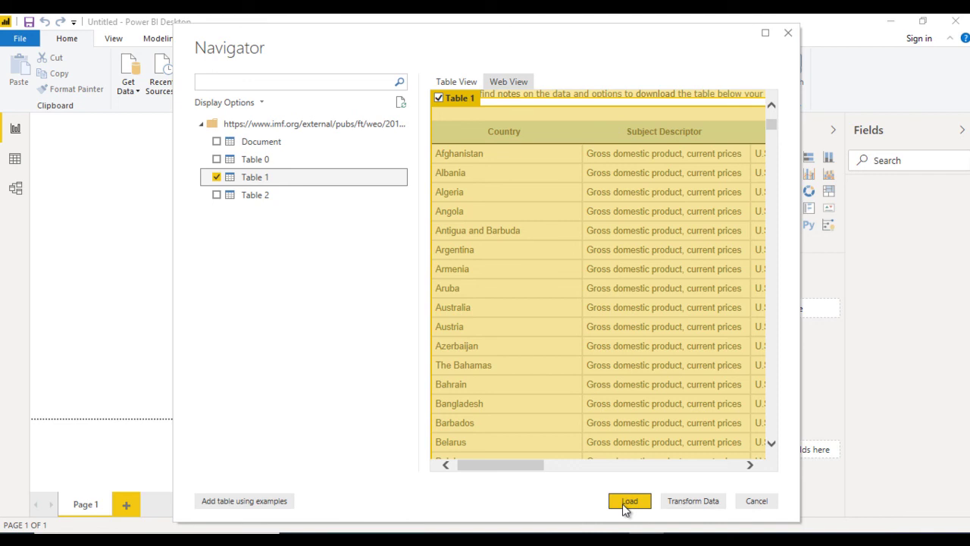
click(691, 504)
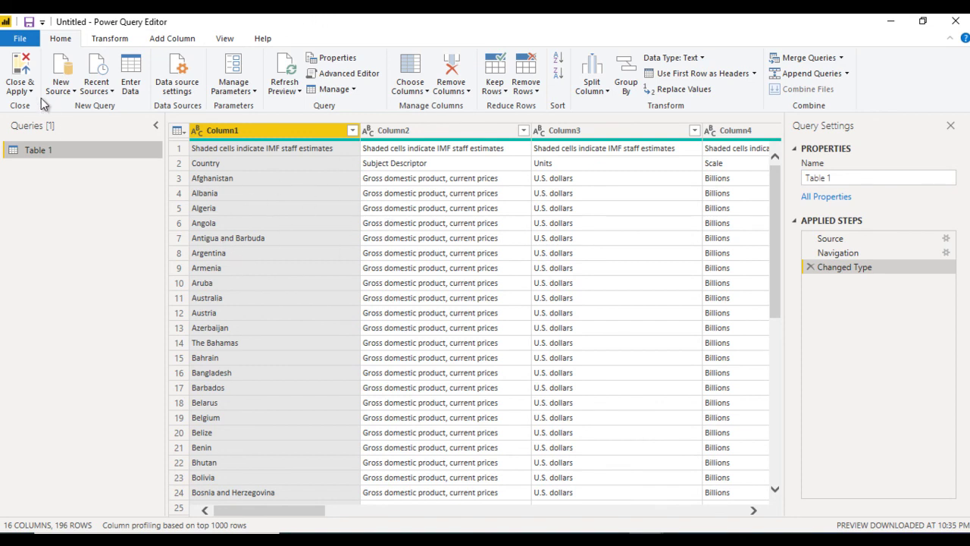
Apply the query with Close & Apply, loading Table 1's 196 rows into the report.
click(23, 72)
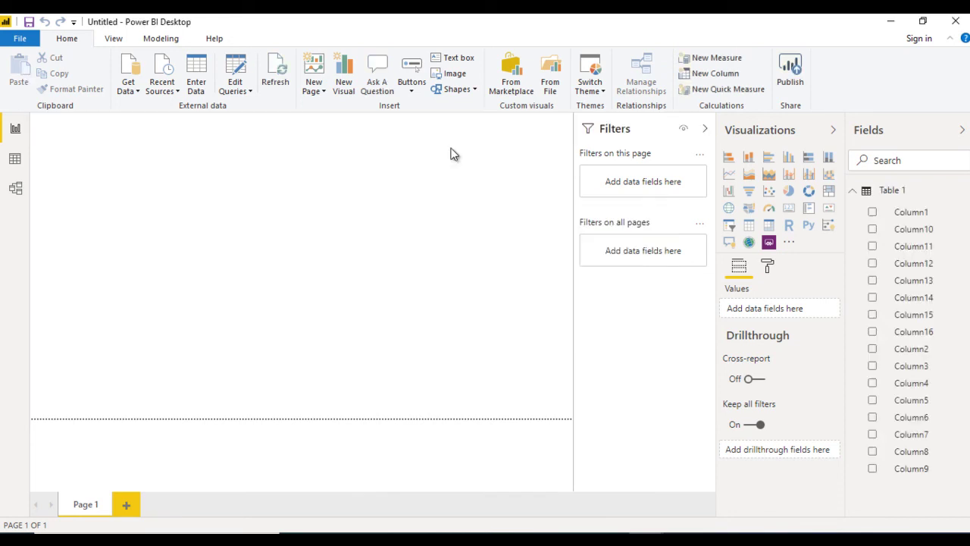
Collapse Table 1 in the Fields pane, then show slide 5, the Thank You slide, in PowerPoint.
click(852, 191)
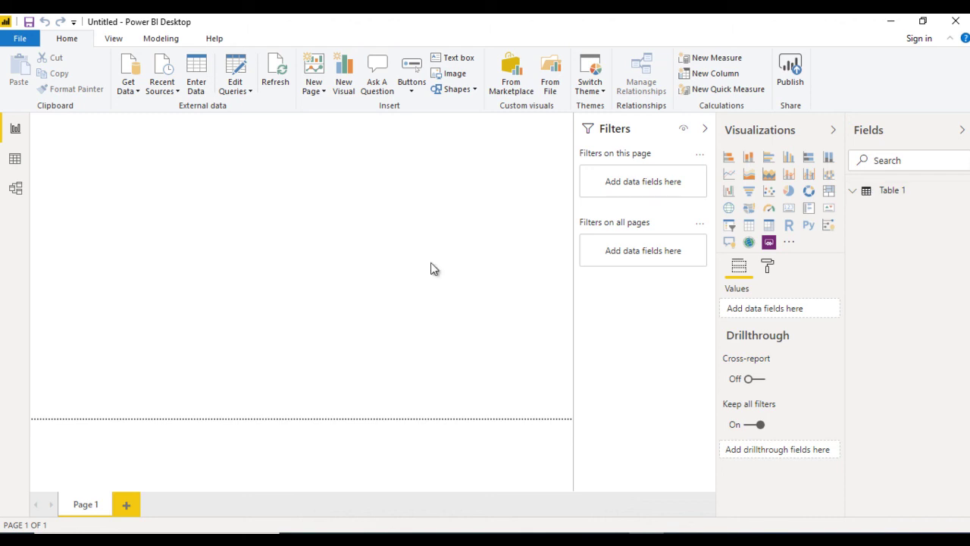
click(577, 533)
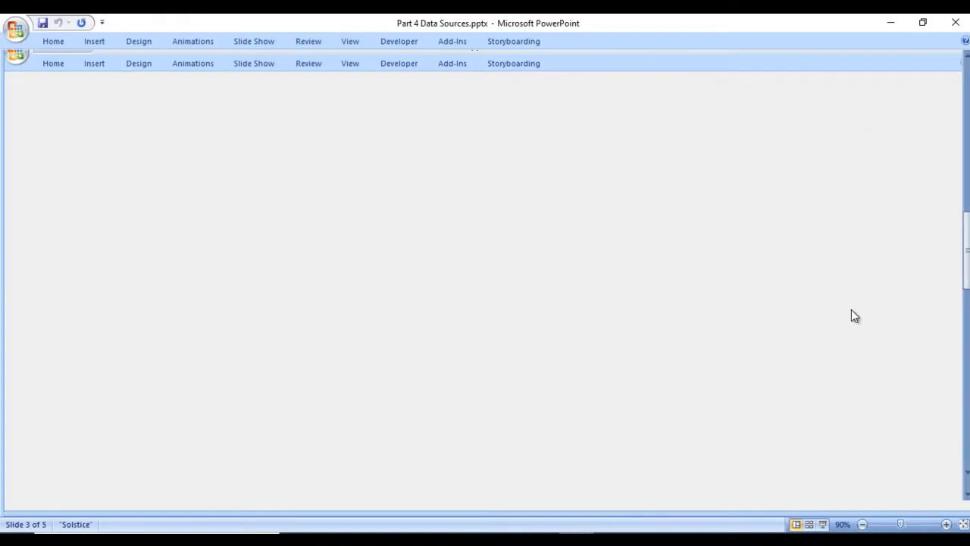
scroll(891, 321, down, 1)
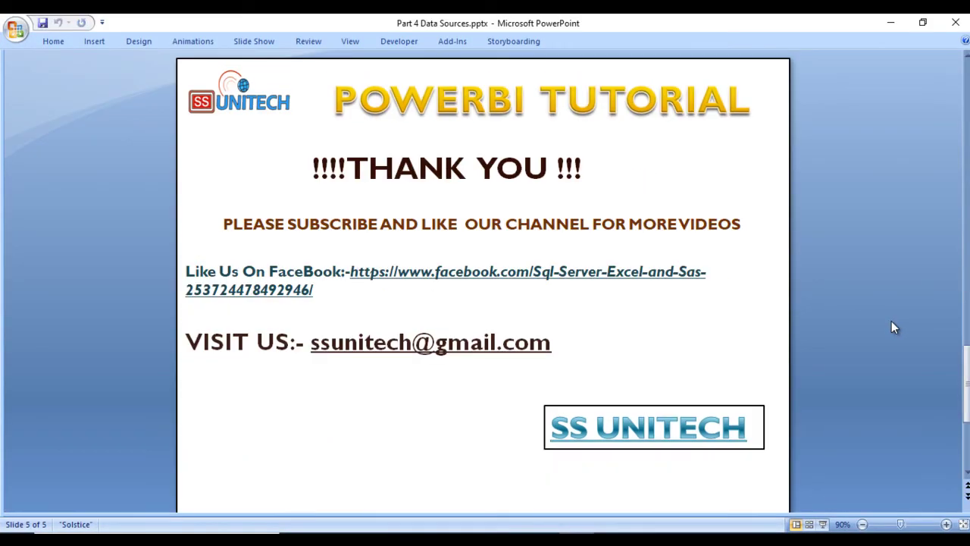